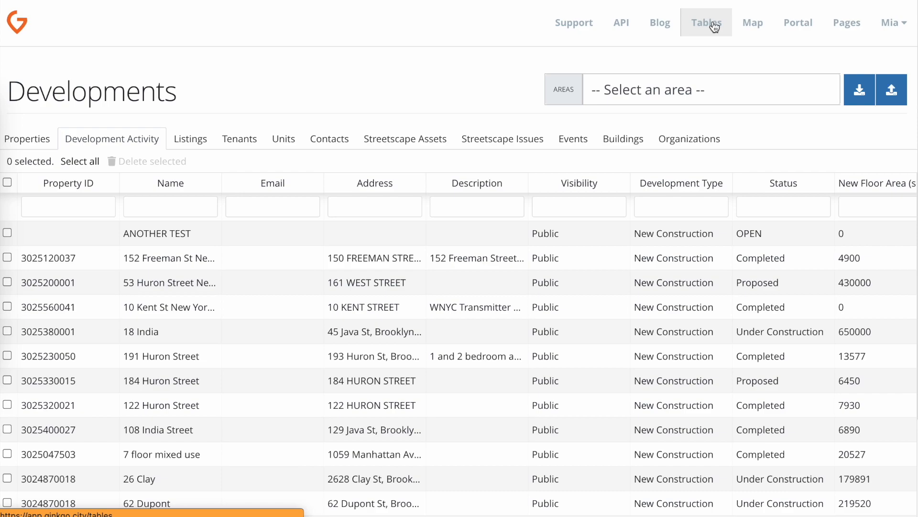
# Open the Tenants table and close its CSV upload area.
pyautogui.click(714, 26)
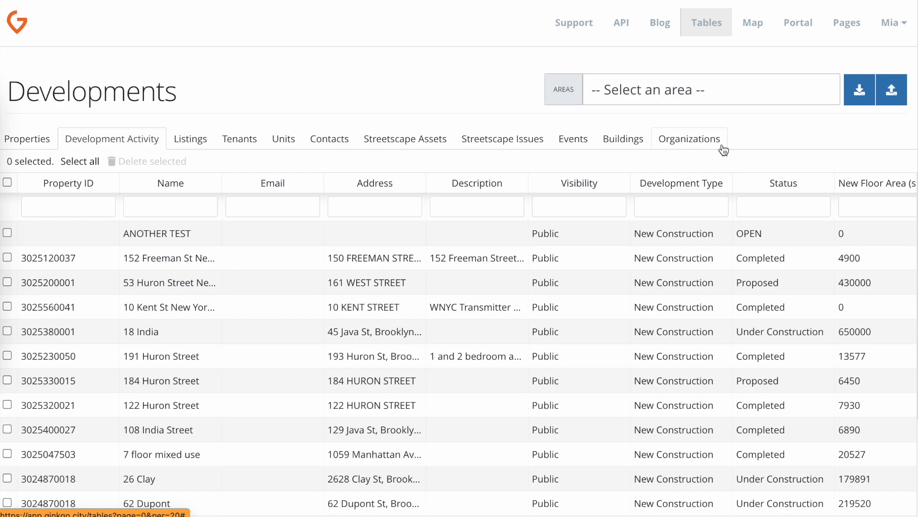
pyautogui.click(753, 22)
pyautogui.click(238, 140)
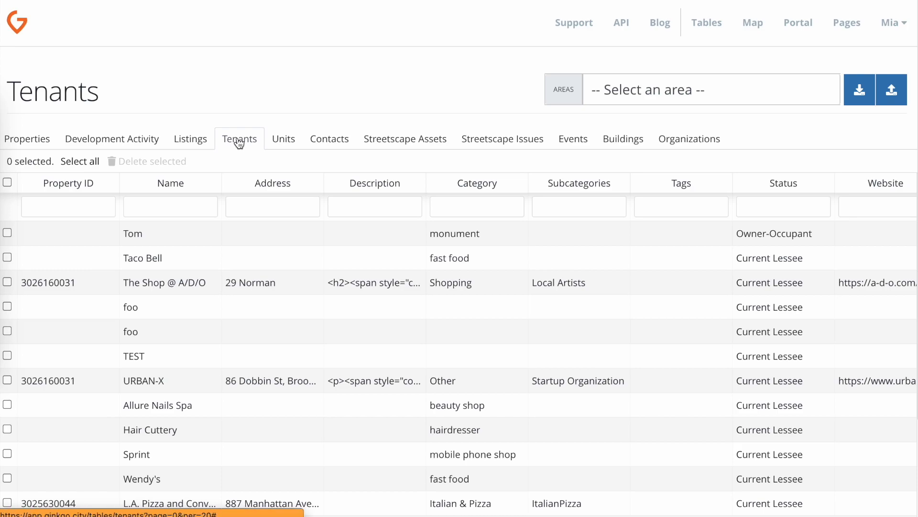
pyautogui.click(239, 143)
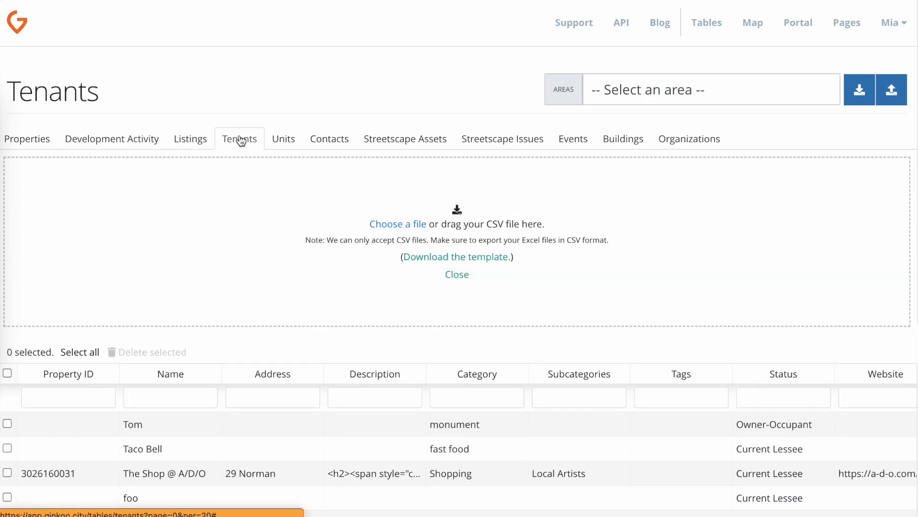
pyautogui.click(456, 274)
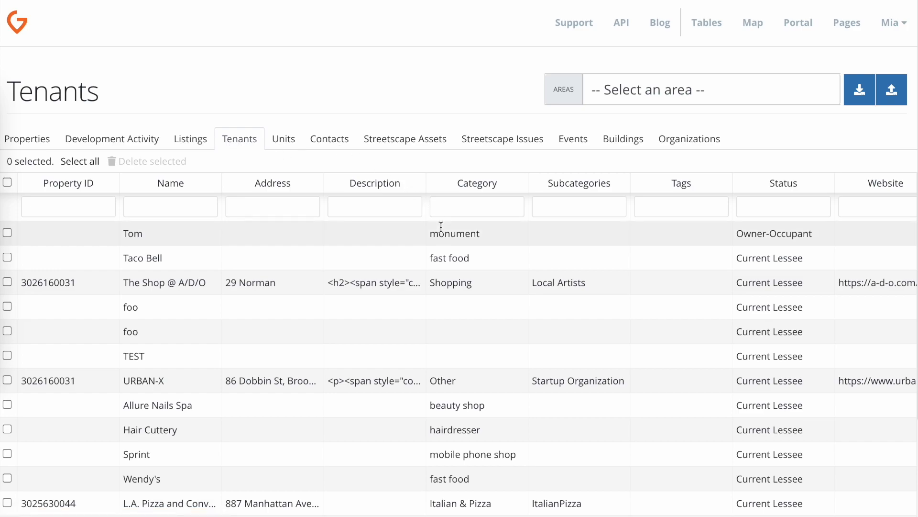
# Reload the Tenants table, bring up its CSV upload area and download the import template.
pyautogui.press('super+Tab')
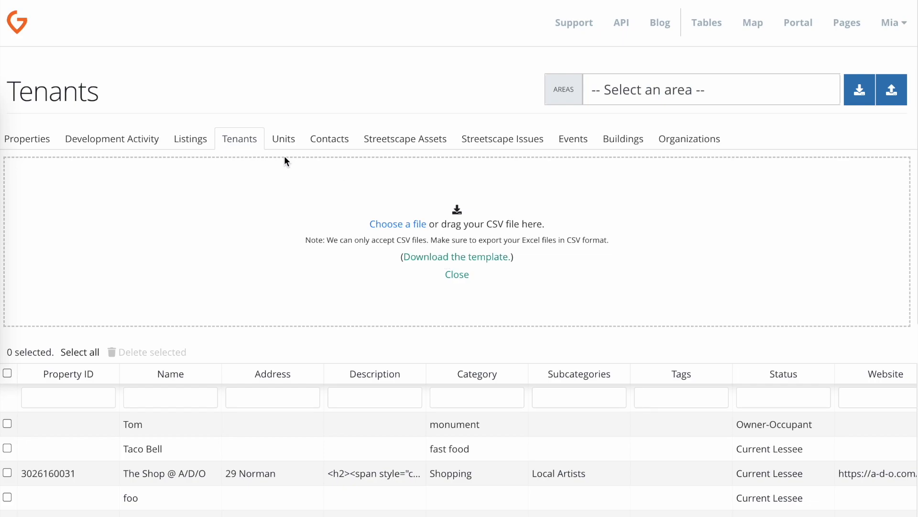
pyautogui.click(239, 141)
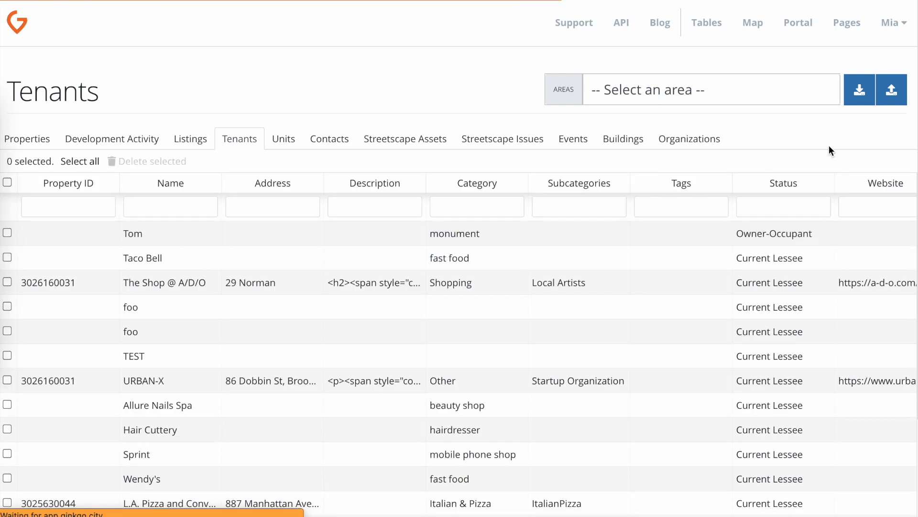
pyautogui.click(891, 89)
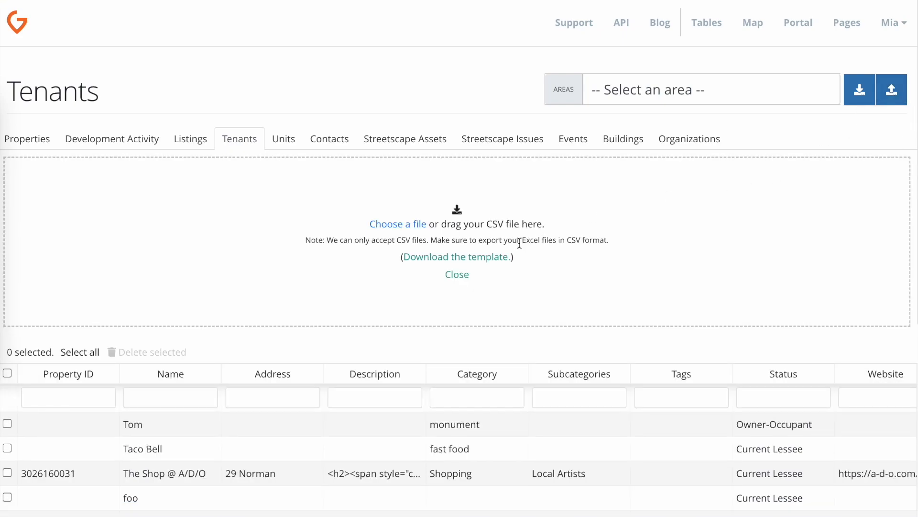
pyautogui.click(454, 257)
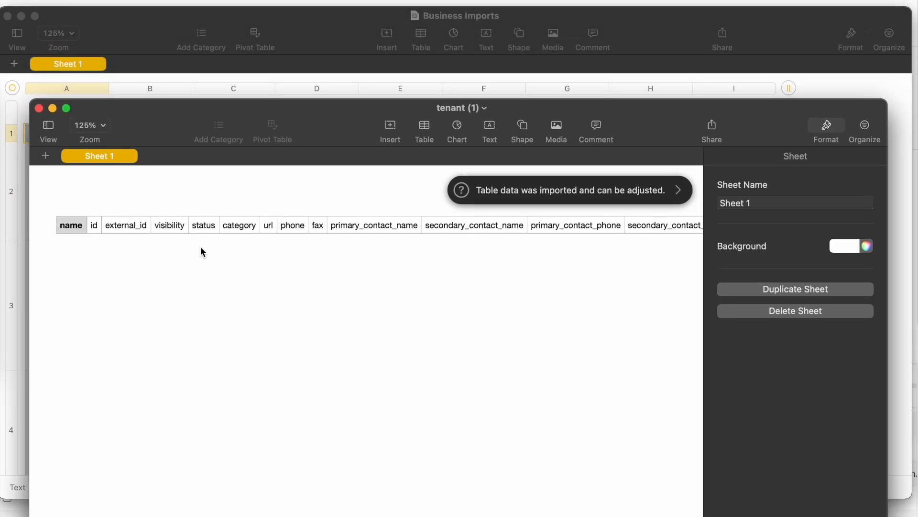
# Review the column headers of the tenant (1) template and arrange its window above the Business Imports spreadsheet for comparison.
pyautogui.hscroll(15, 166, 297)
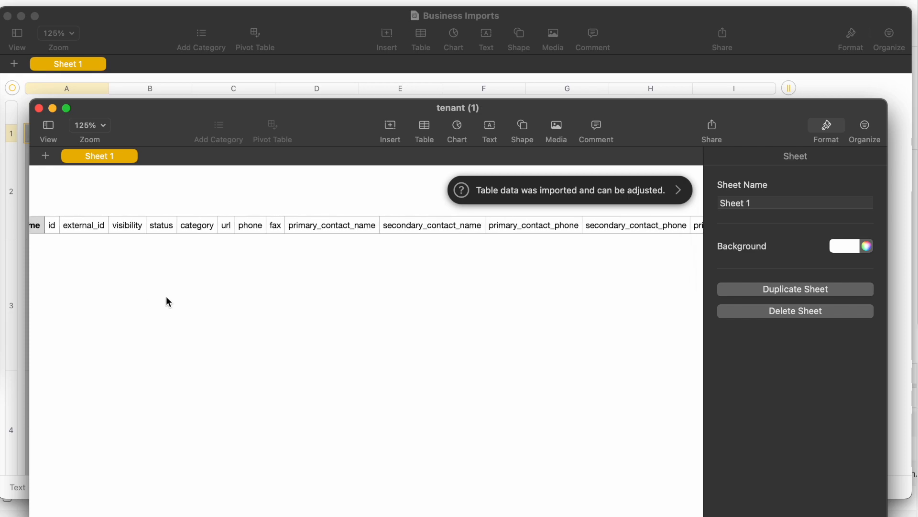
pyautogui.hscroll(-15, 167, 297)
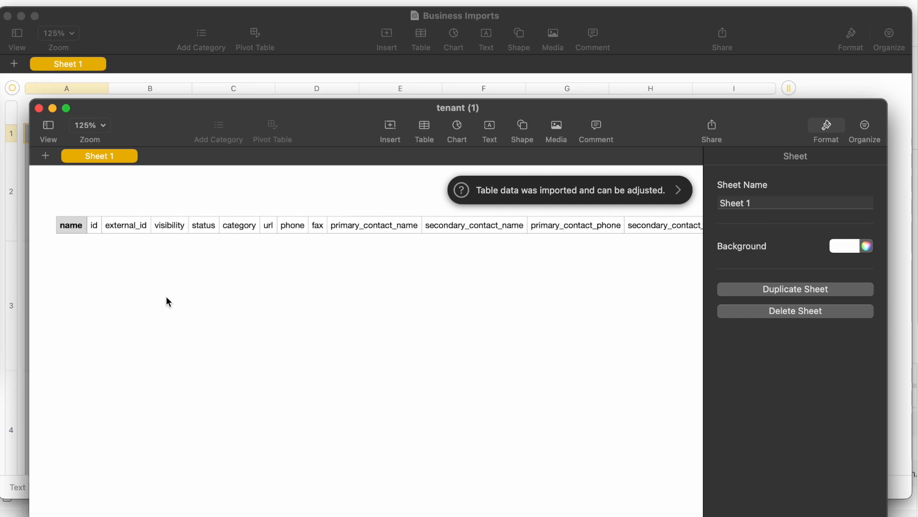
pyautogui.moveTo(315, 134); pyautogui.dragTo(317, 217)
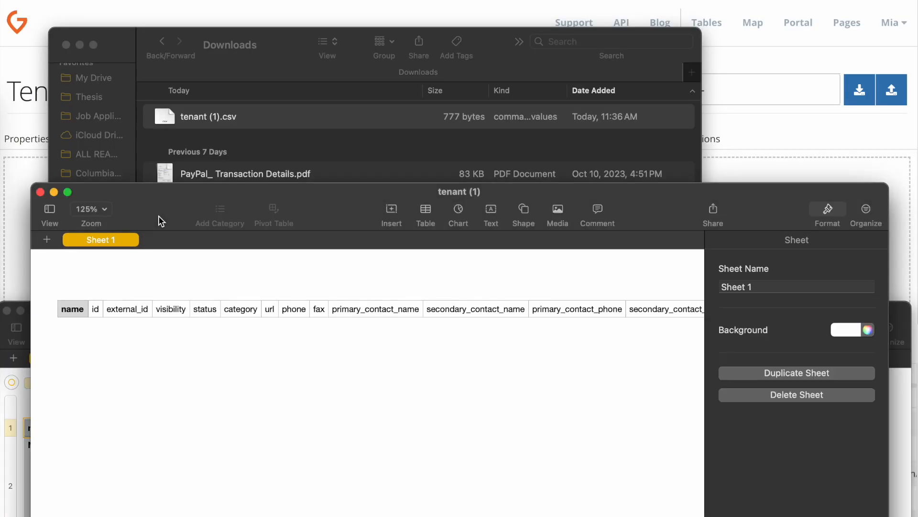
pyautogui.moveTo(160, 219); pyautogui.dragTo(152, 32)
pyautogui.click(167, 464)
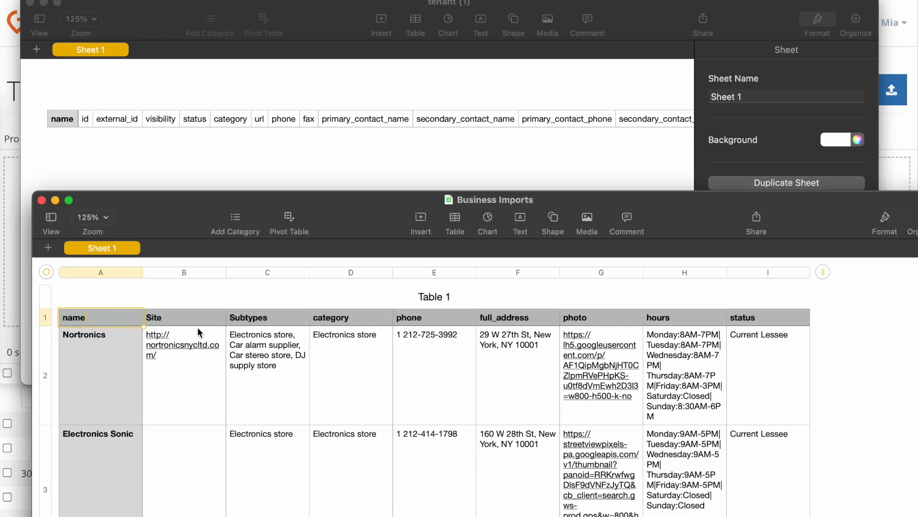
# In the Business Imports spreadsheet, rename the Site column header as url and the Subtypes header as subcategories.
pyautogui.click(178, 319)
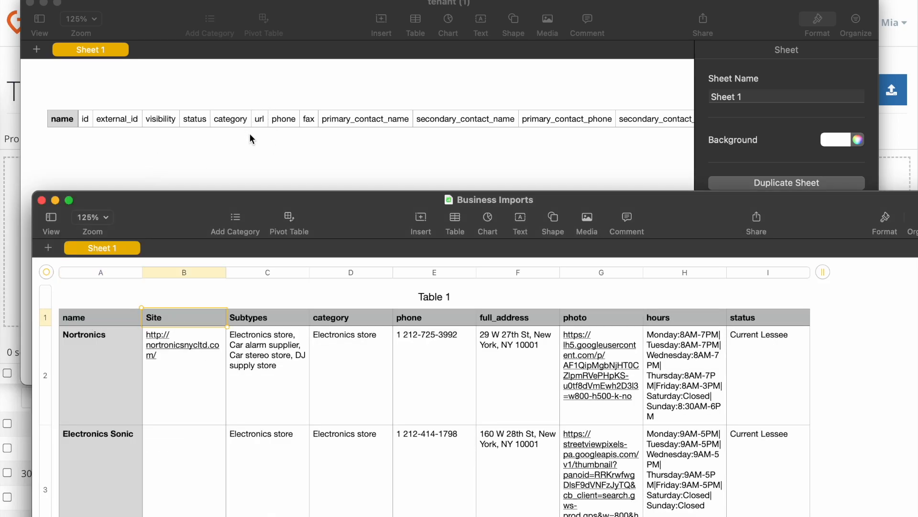
pyautogui.write('url')
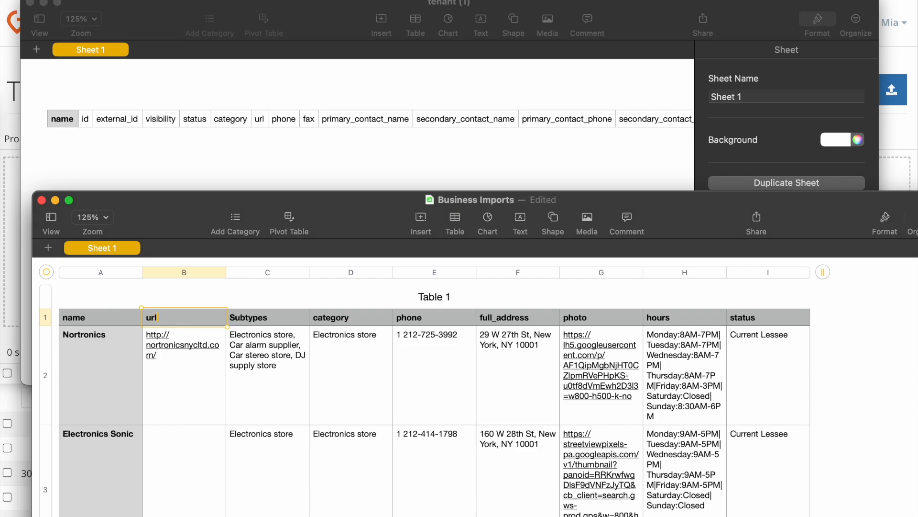
pyautogui.click(274, 318)
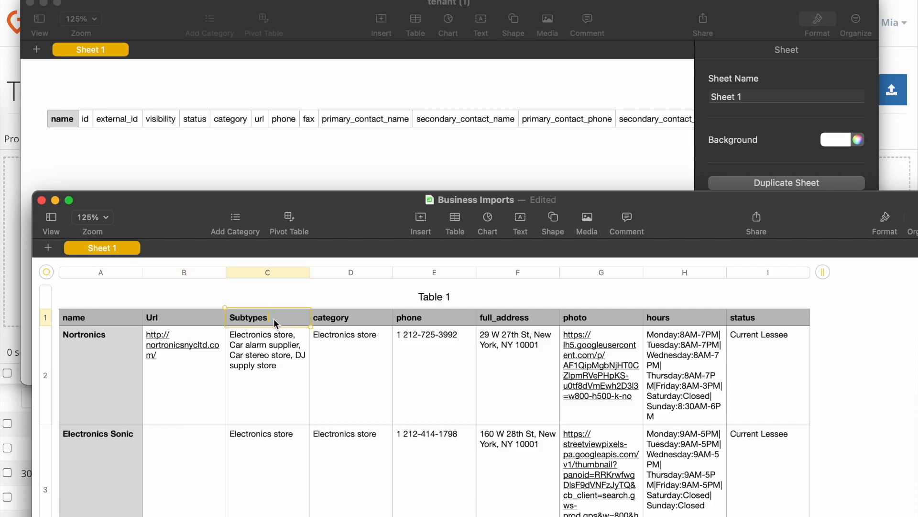
pyautogui.doubleClick(273, 319)
pyautogui.hscroll(15, 417, 127)
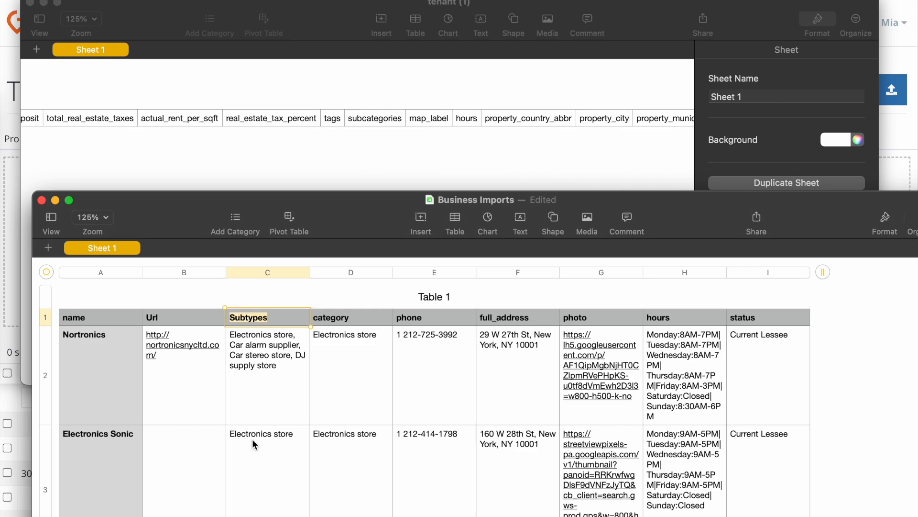
pyautogui.write('subcategories')
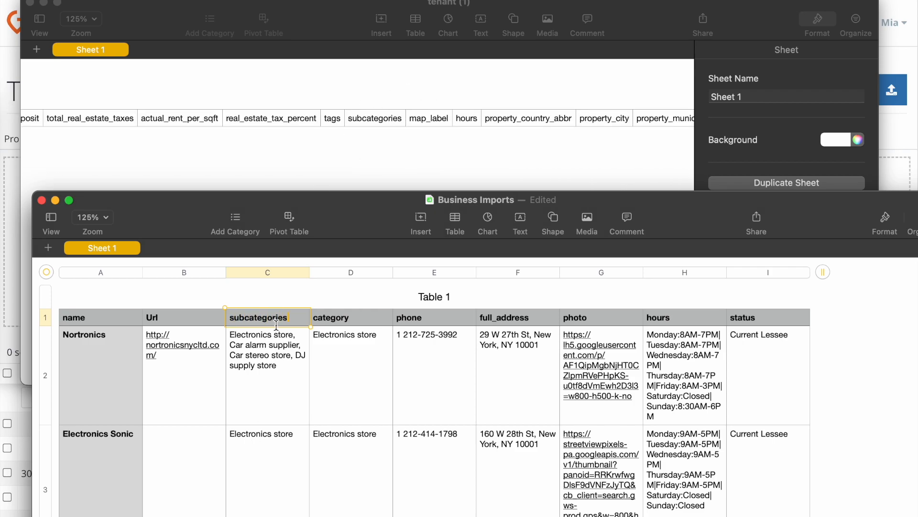
pyautogui.press('Return')
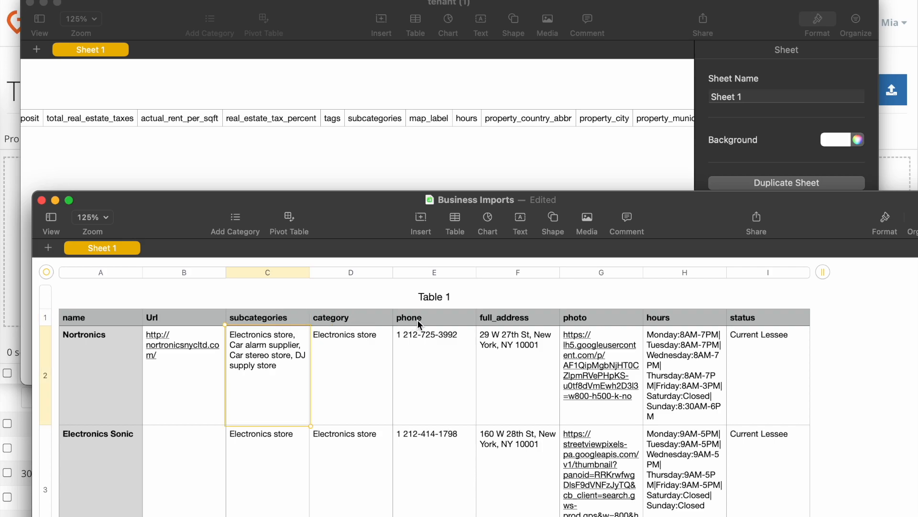
# Rename the full_address column header in Business Imports as address.
pyautogui.click(515, 316)
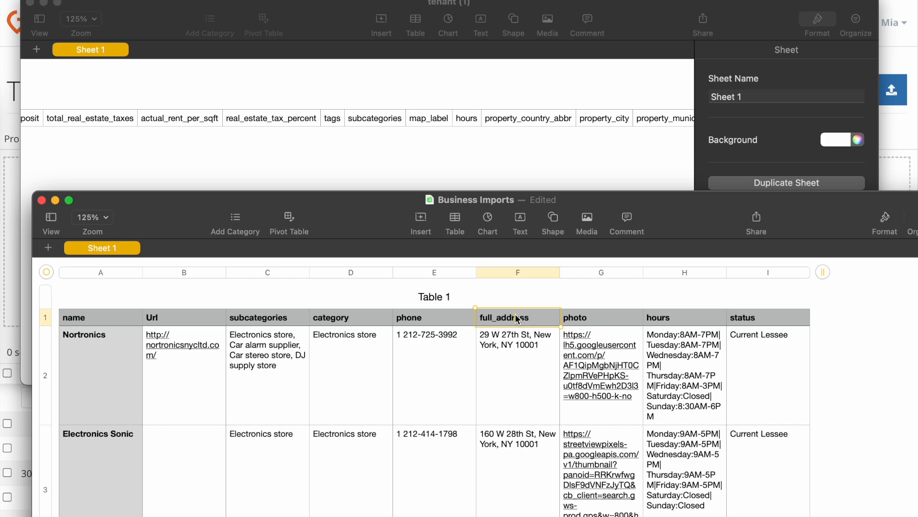
pyautogui.write('address')
pyautogui.press('Return')
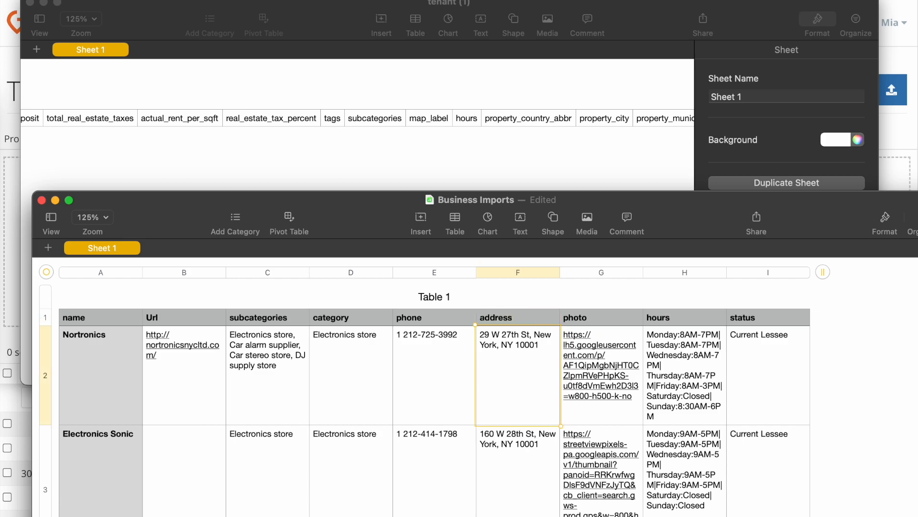
# Find the photo column's name in the tenant template and rename the photo header in Business Imports as photo_urls.
pyautogui.hscroll(10, 384, 145)
pyautogui.click(384, 145)
pyautogui.hscroll(10, 355, 123)
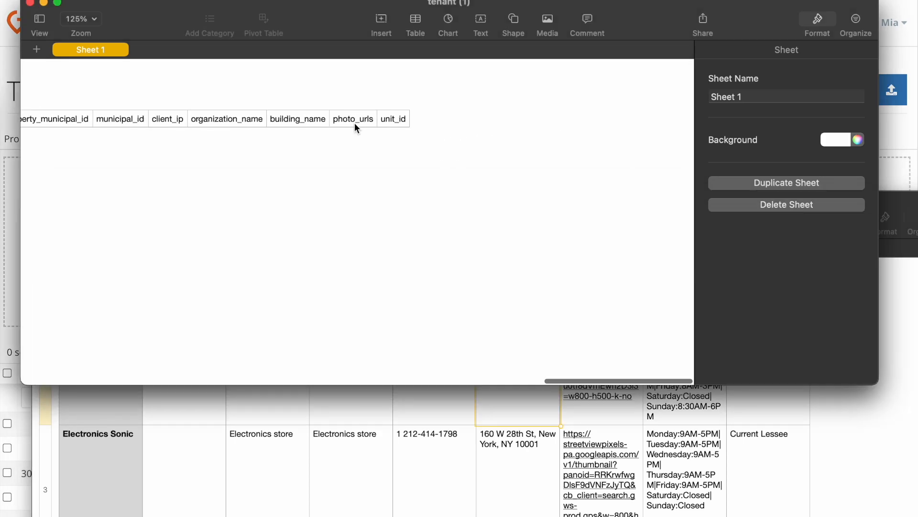
pyautogui.click(354, 122)
pyautogui.click(340, 432)
pyautogui.click(585, 318)
pyautogui.click(588, 318)
pyautogui.write('_urls')
pyautogui.press('Return')
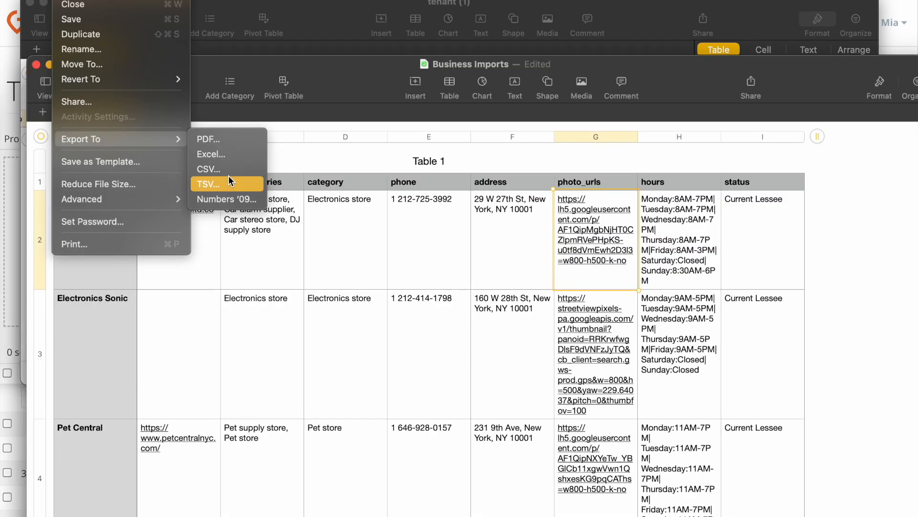
# Export the Business Imports spreadsheet as CSV to the Downloads folder without table names.
pyautogui.click(222, 169)
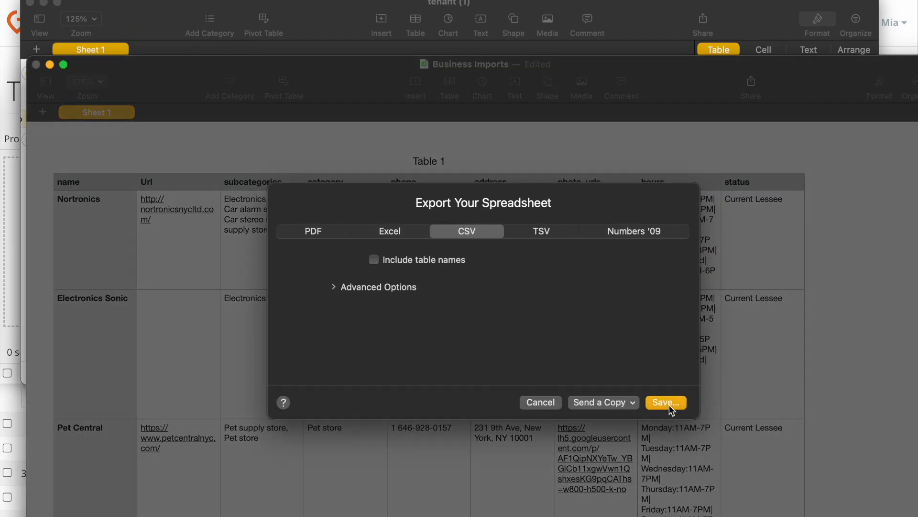
pyautogui.click(669, 405)
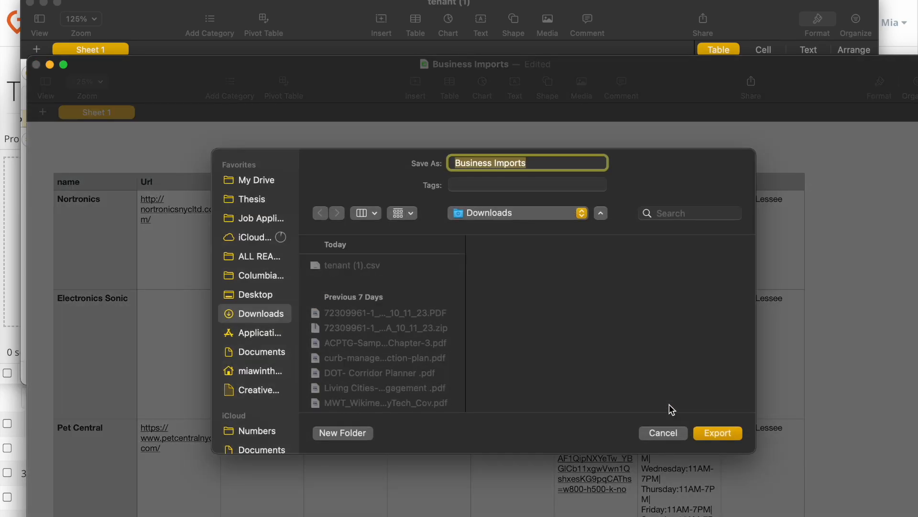
pyautogui.click(722, 434)
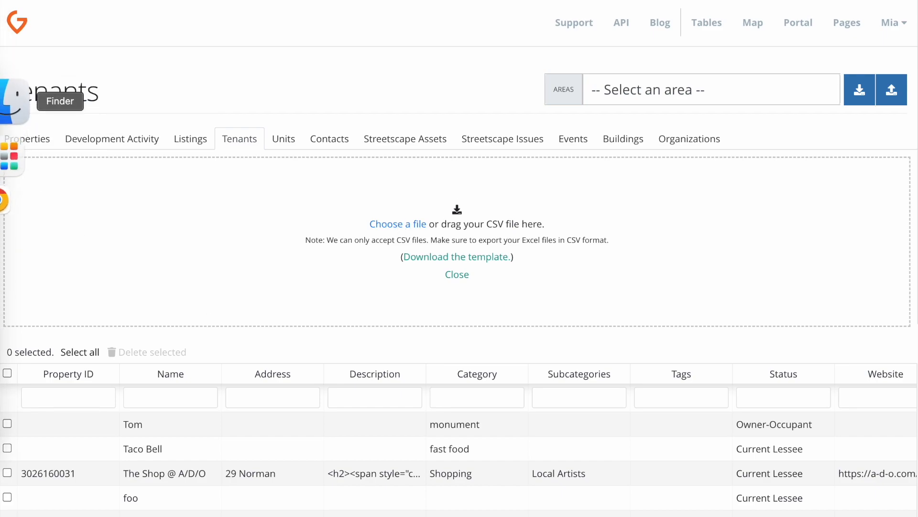
# Upload the exported Business Imports CSV from the Downloads folder to the Tenants table.
pyautogui.click(14, 100)
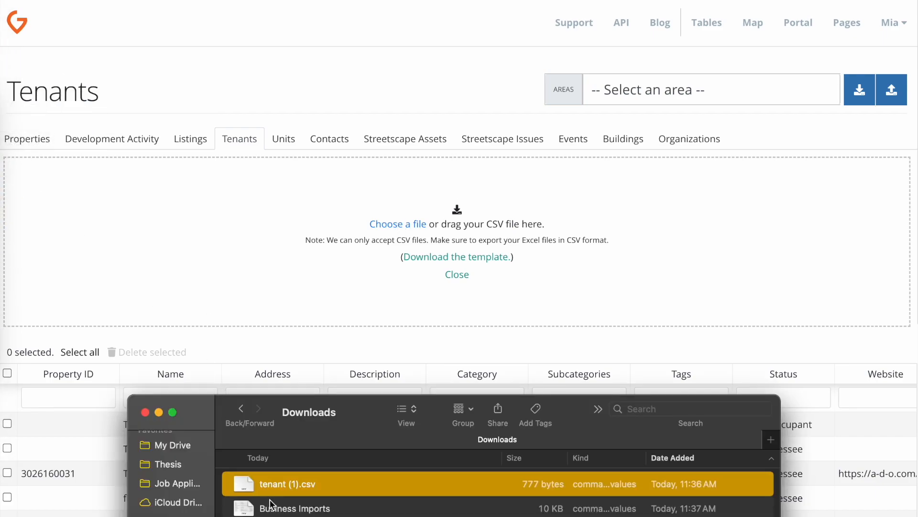
pyautogui.scroll(-2, 270, 486)
pyautogui.scroll(2, 270, 486)
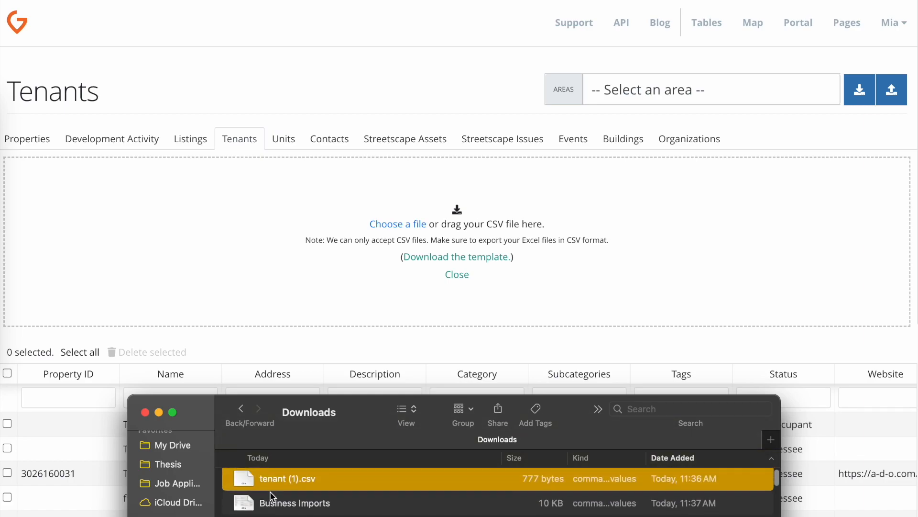
pyautogui.click(266, 503)
pyautogui.moveTo(266, 505); pyautogui.dragTo(410, 210)
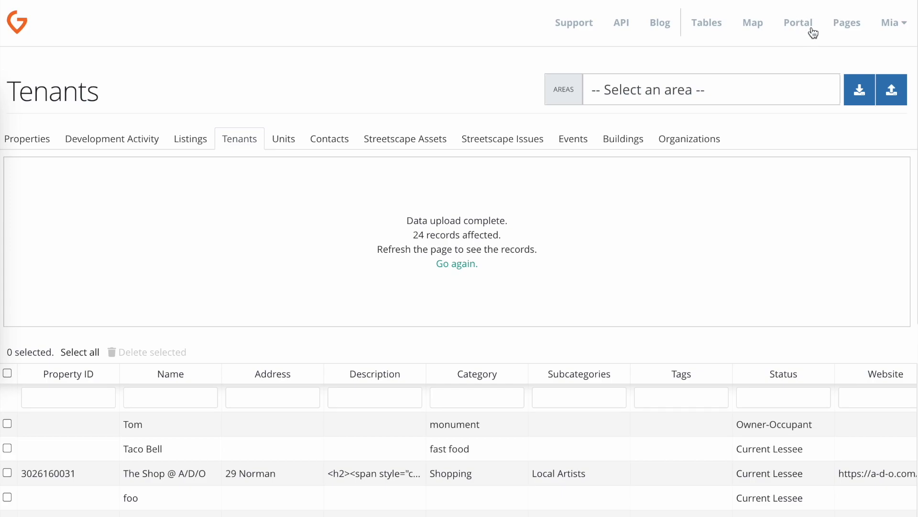
# Open the Pages list and look through the entries for the imported businesses.
pyautogui.click(852, 26)
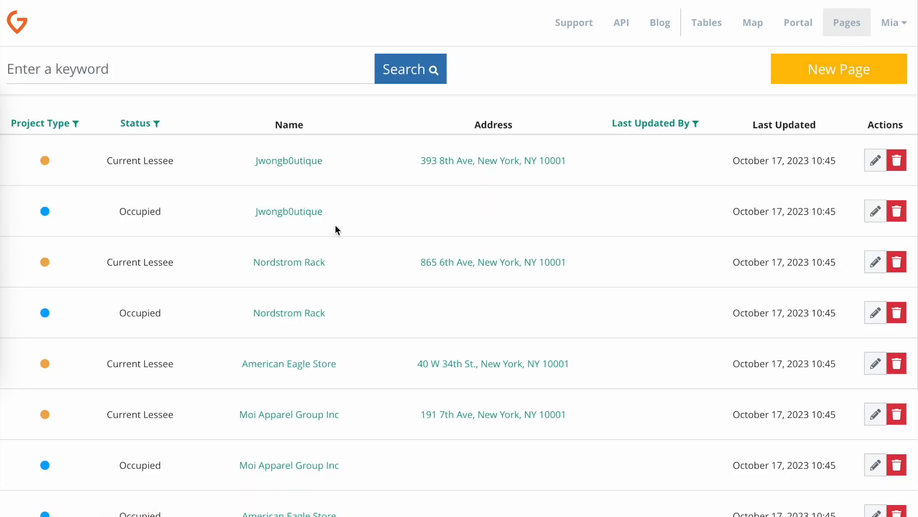
pyautogui.scroll(-4, 238, 251)
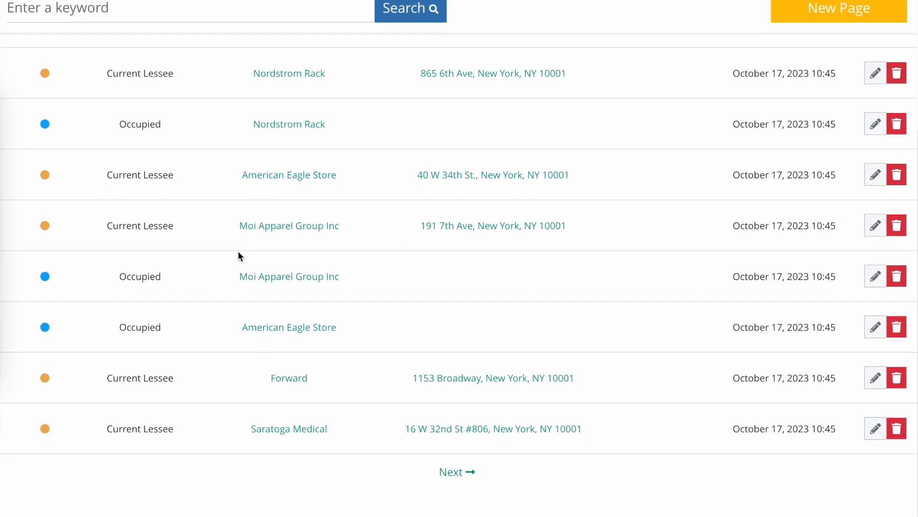
pyautogui.scroll(5, 237, 251)
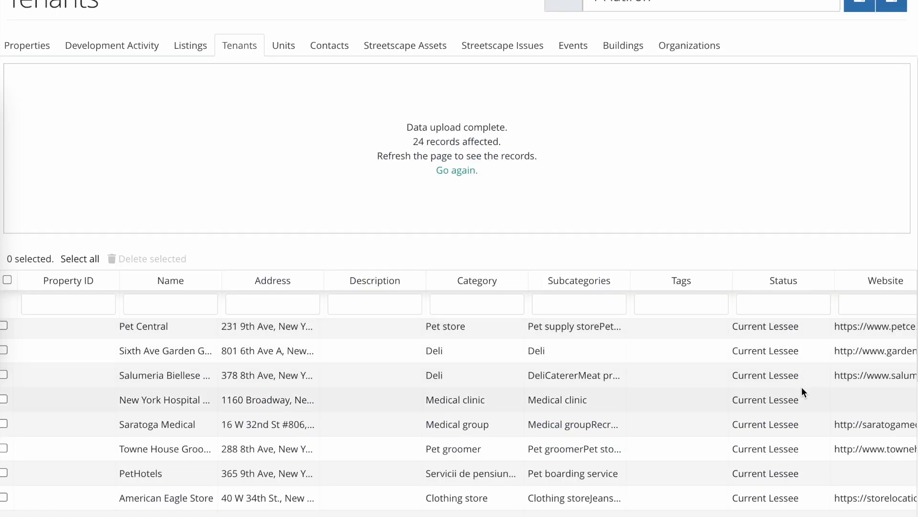
# Review the imported tenants in the 1 Flatiron area and the matching records in the Units table.
pyautogui.scroll(2, 801, 389)
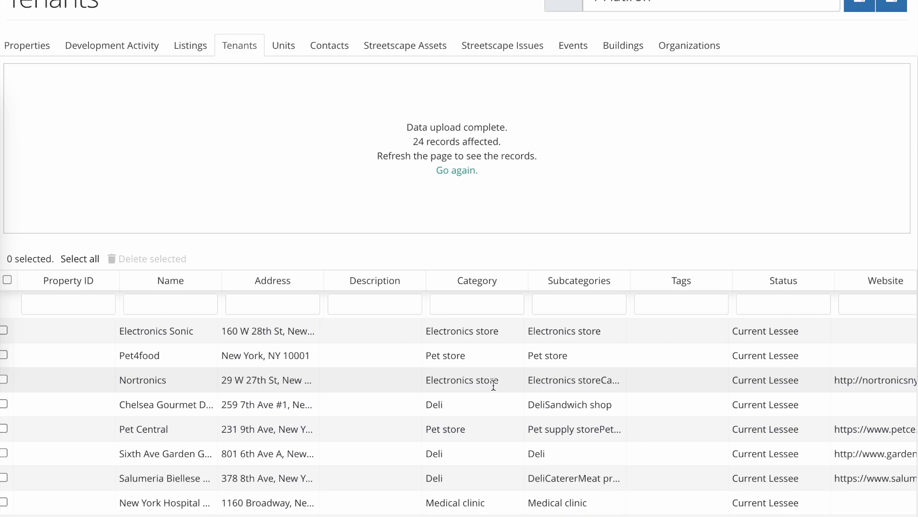
pyautogui.click(293, 49)
pyautogui.scroll(3, 664, 119)
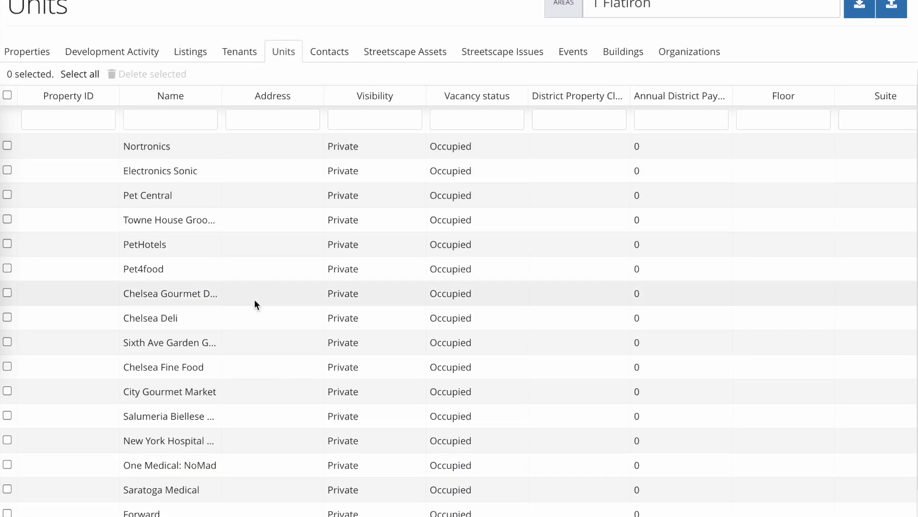
pyautogui.scroll(-2, 254, 299)
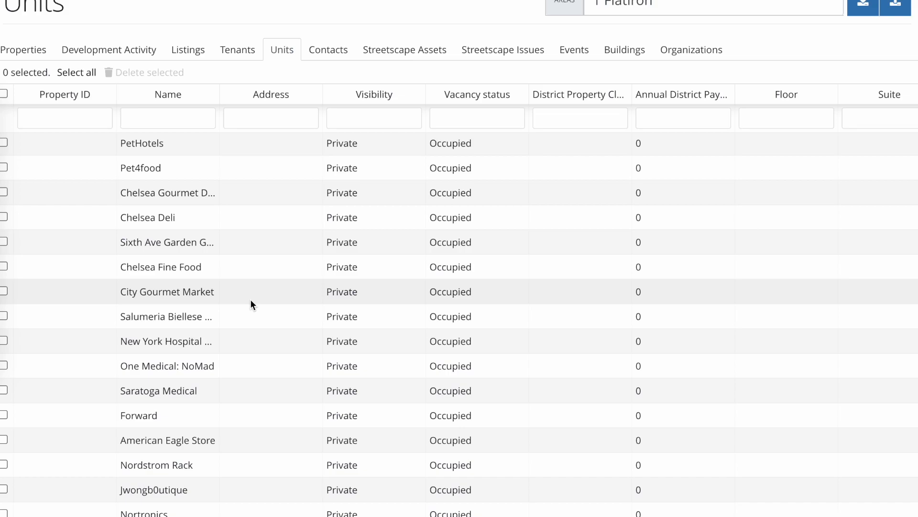
pyautogui.scroll(4, 379, 386)
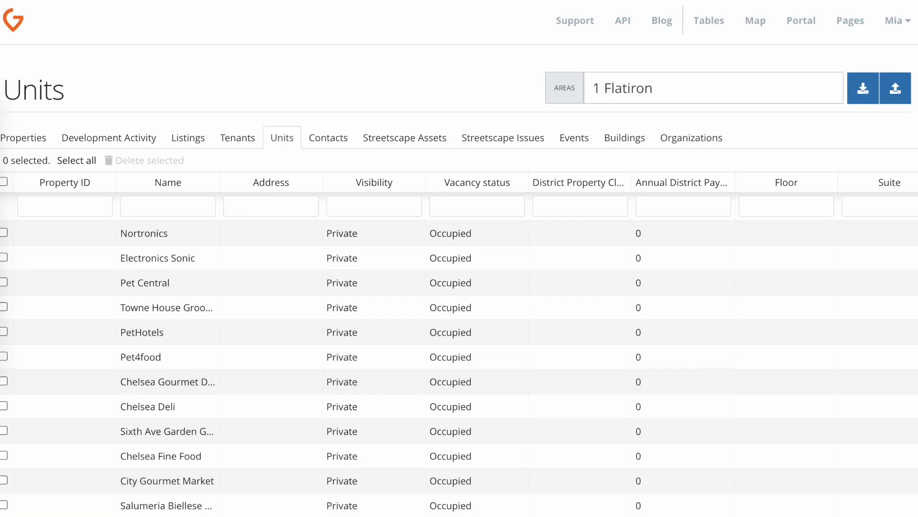
# Show Businesses & Attractions on the map and examine the business locations within the 1 Flatiron area.
pyautogui.click(755, 21)
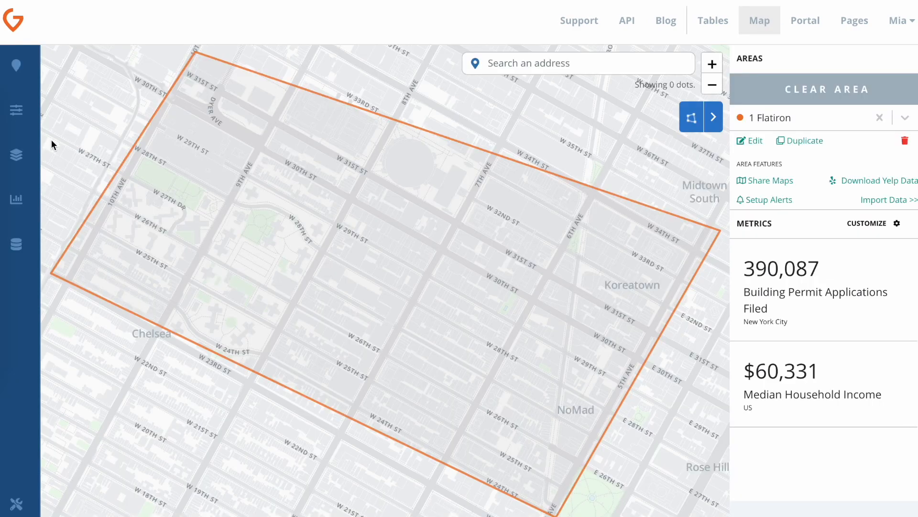
pyautogui.click(17, 111)
pyautogui.click(55, 211)
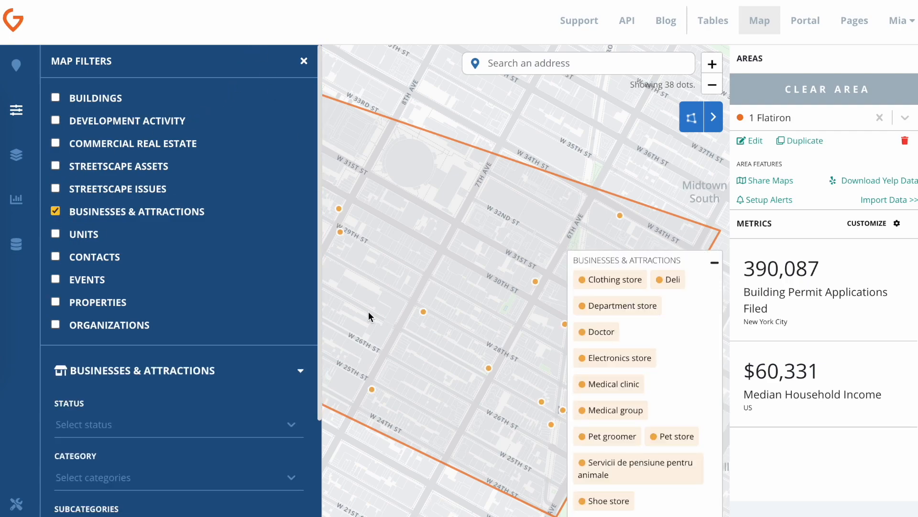
pyautogui.click(304, 62)
pyautogui.scroll(-2, 370, 322)
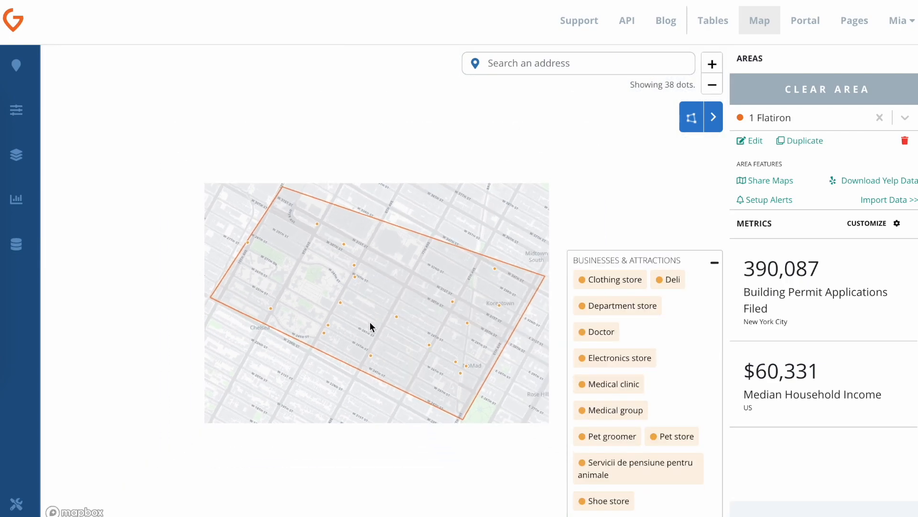
pyautogui.moveTo(448, 353); pyautogui.dragTo(415, 287)
pyautogui.scroll(5, 416, 287)
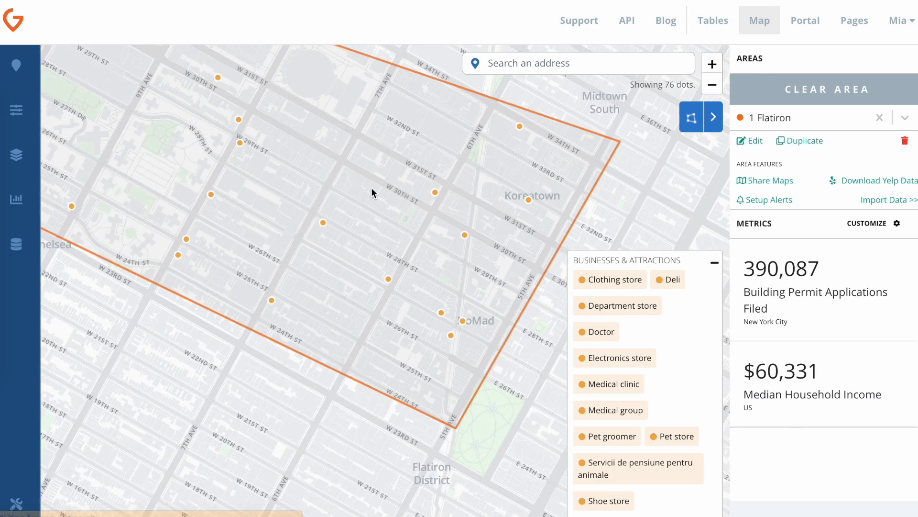
pyautogui.moveTo(532, 300); pyautogui.dragTo(481, 231)
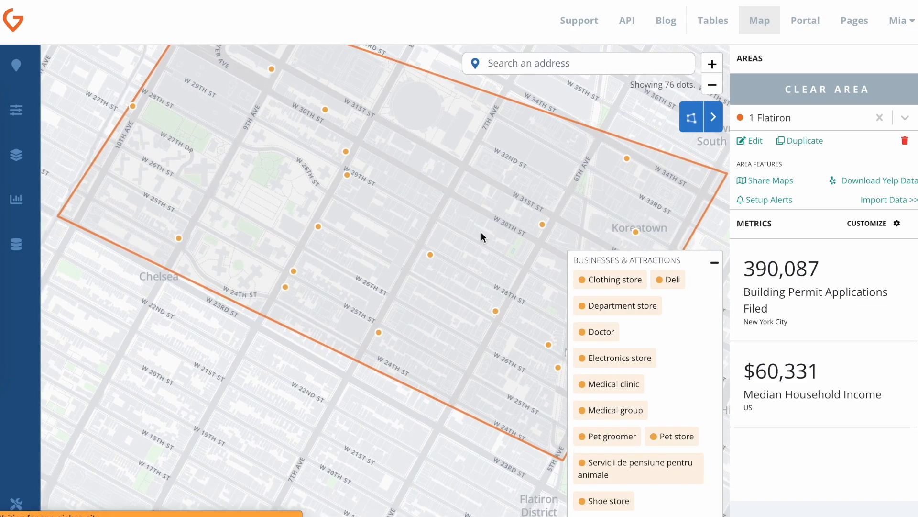